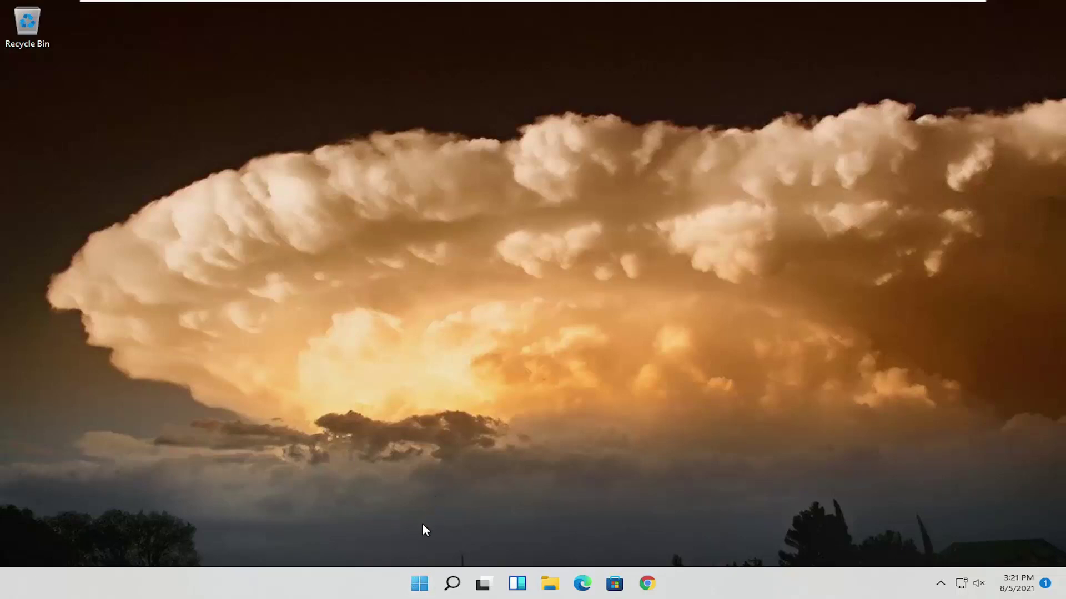
# Review the startup apps in Task Manager, highlighting the Microsoft OneDrive entry, and close Task Manager
pyautogui.rightClick(420, 586)
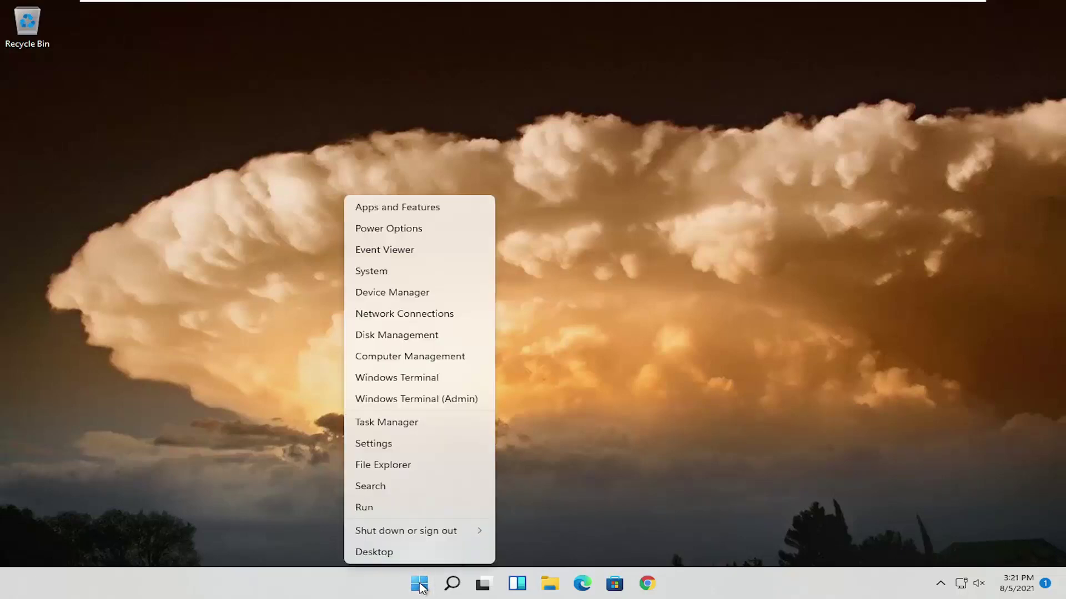
pyautogui.click(380, 423)
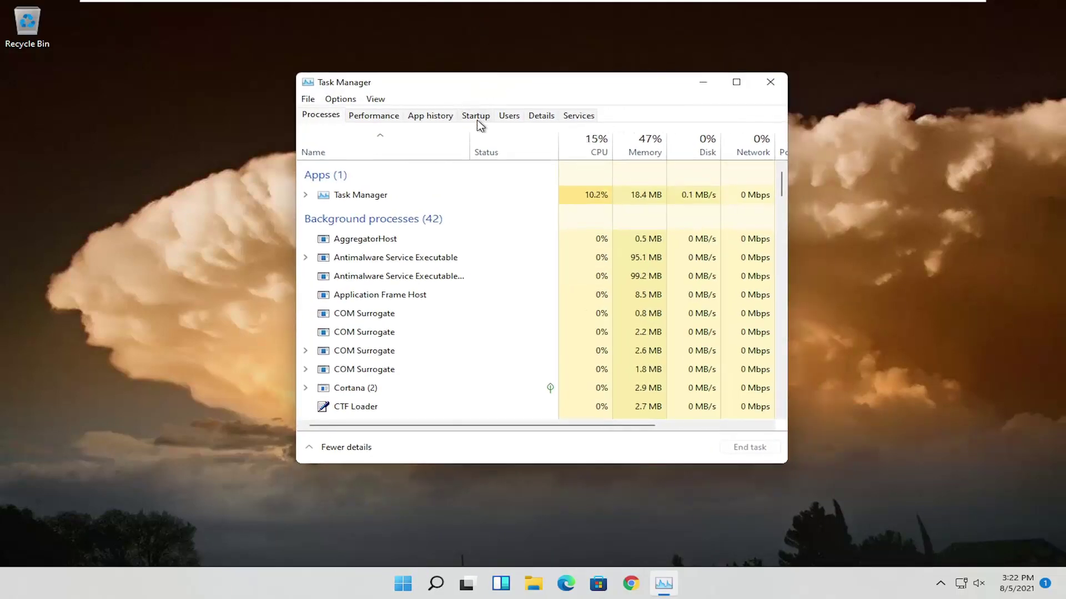
pyautogui.click(476, 116)
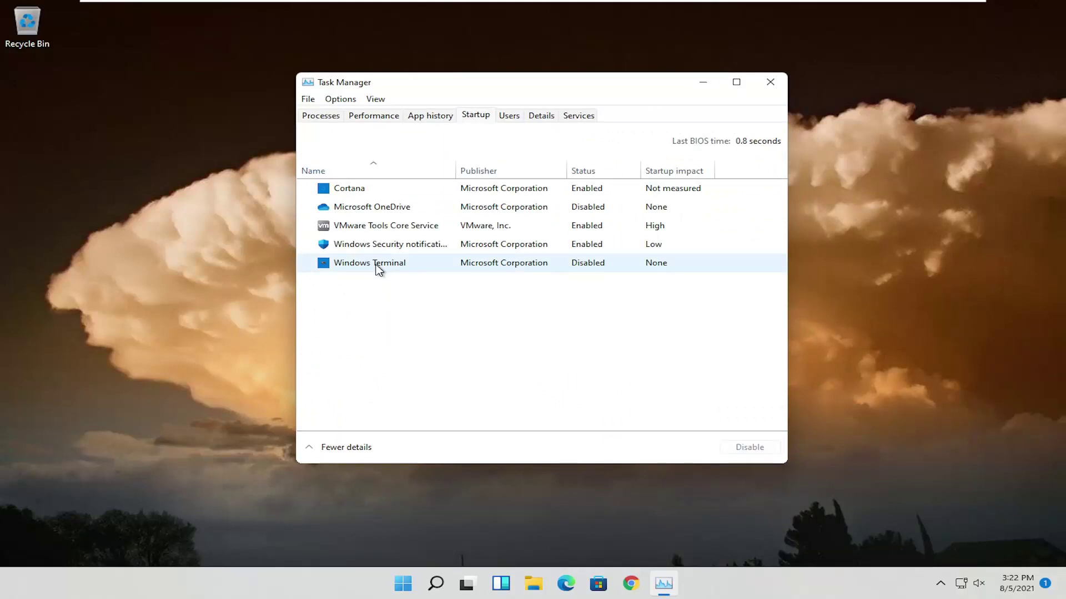
pyautogui.click(402, 213)
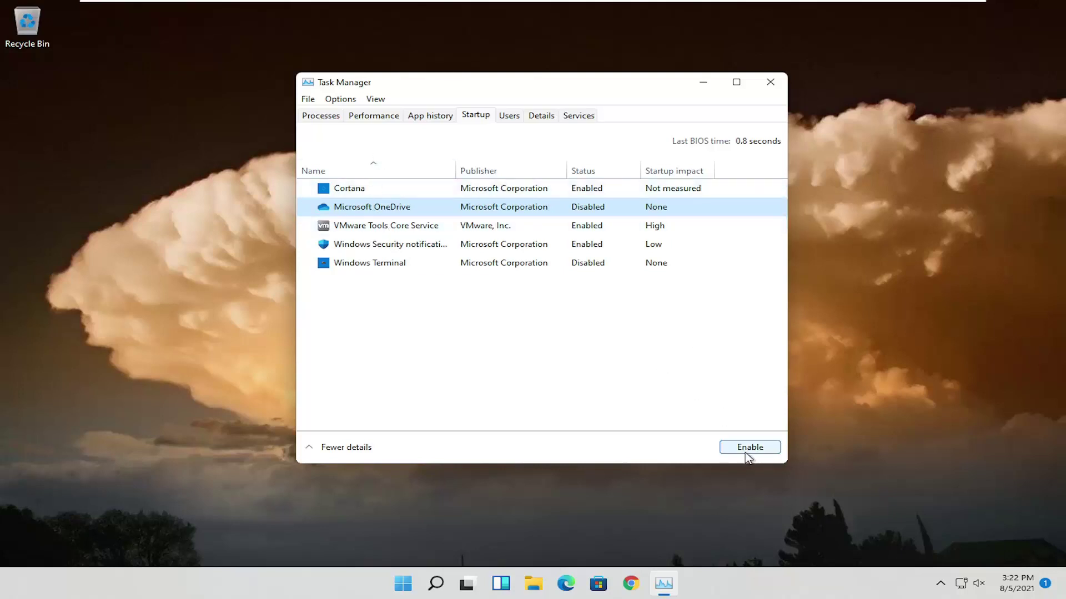
pyautogui.click(771, 84)
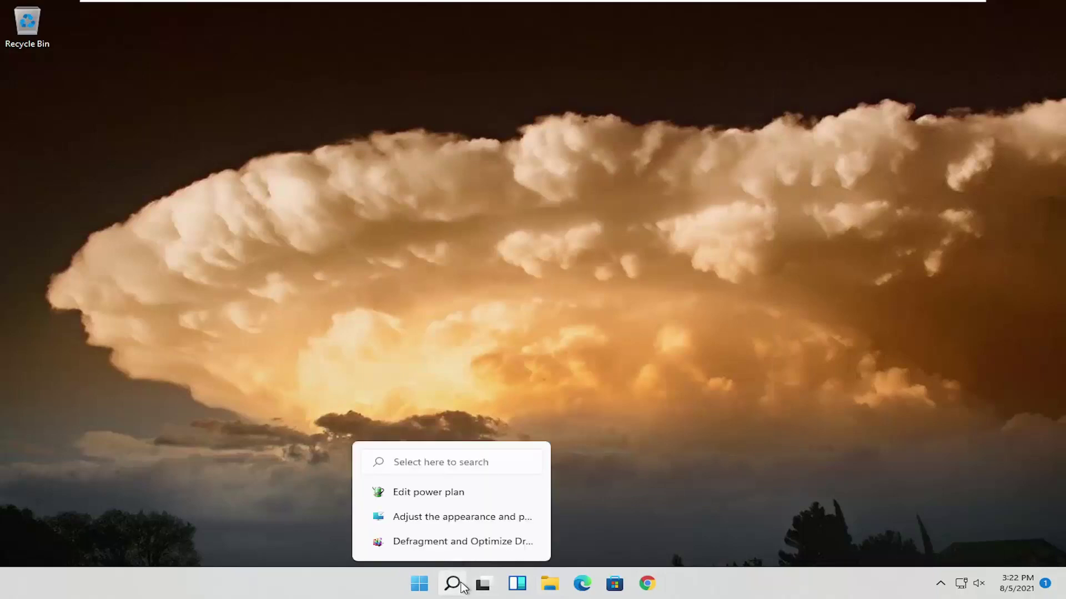
# Look through the installed programs in the Apps & features settings for ones worth uninstalling, and close Settings
pyautogui.click(462, 587)
pyautogui.write('apps an')
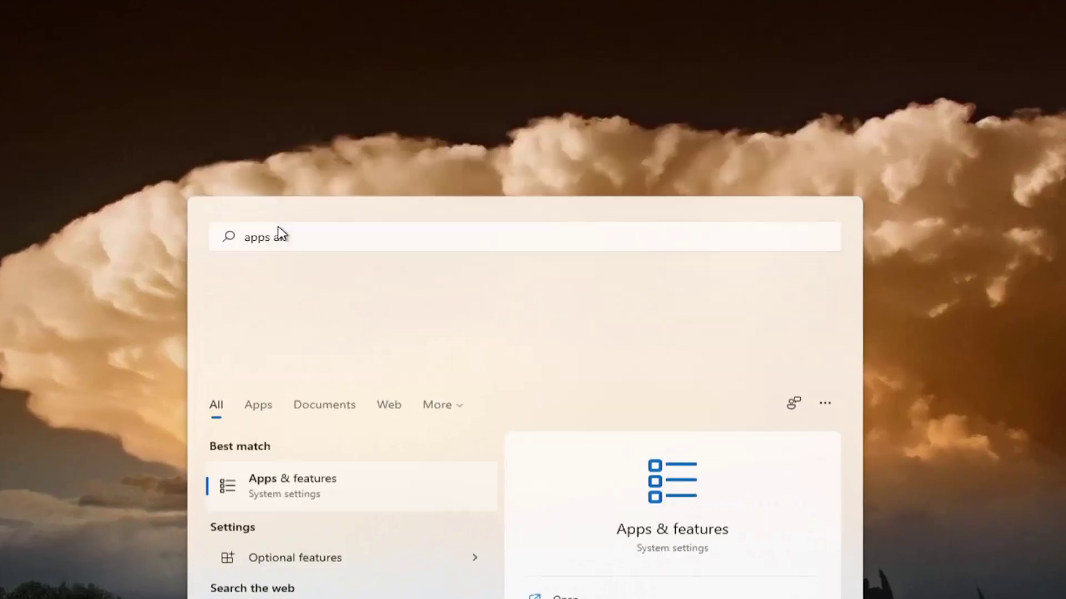
pyautogui.press('Return')
pyautogui.scroll(-5, 535, 302)
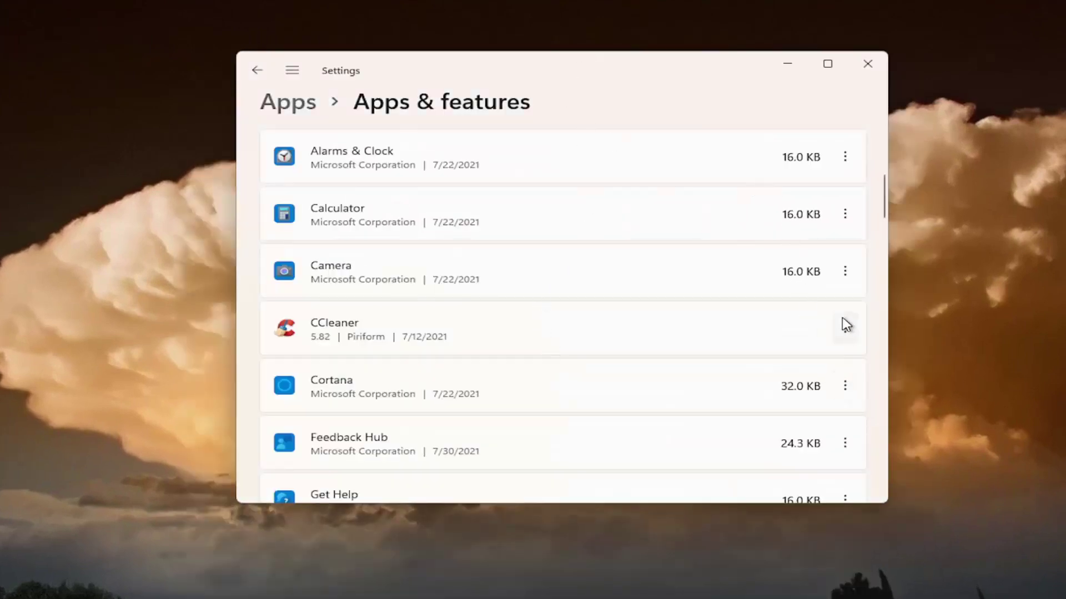
pyautogui.scroll(-1, 841, 330)
pyautogui.scroll(-1, 836, 328)
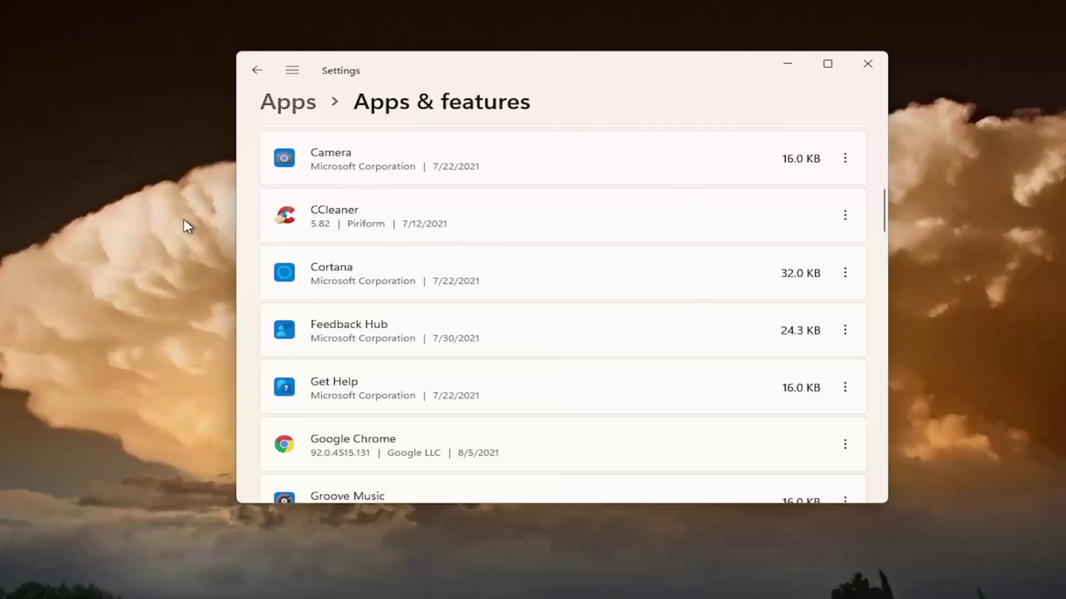
pyautogui.scroll(-5, 488, 322)
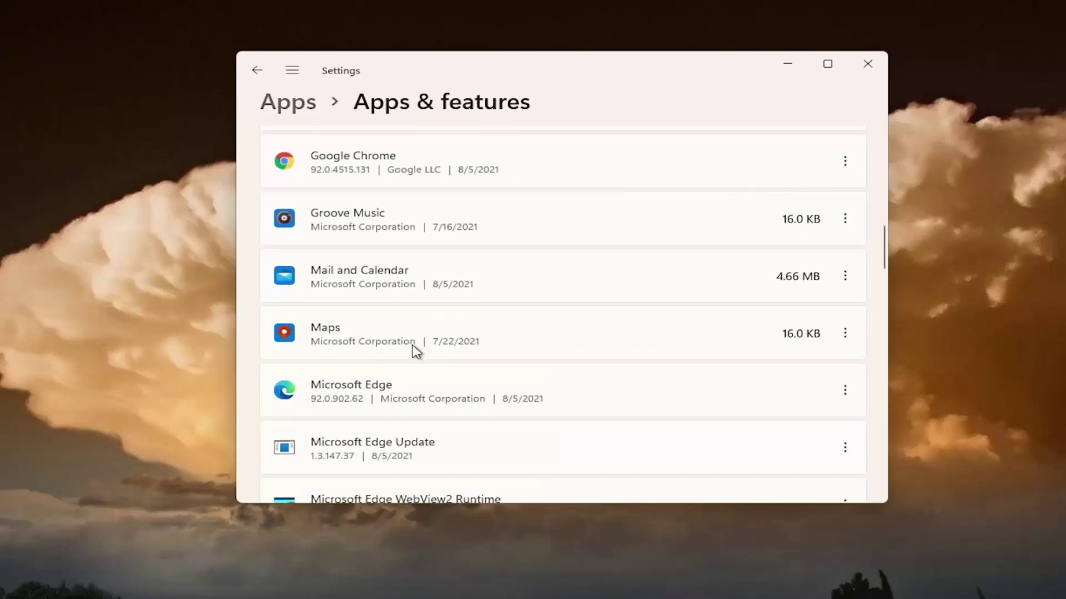
pyautogui.scroll(-3, 388, 352)
pyautogui.click(867, 64)
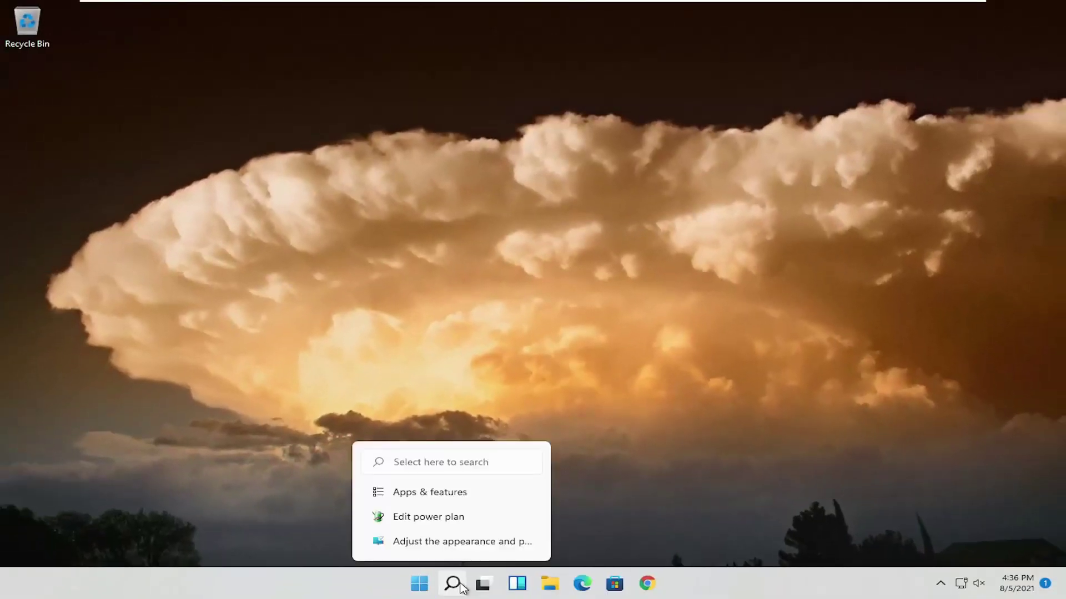
# Open the Windows appearance and performance options and apply Adjust for best performance to the visual effects
pyautogui.click(453, 584)
pyautogui.write('adjust')
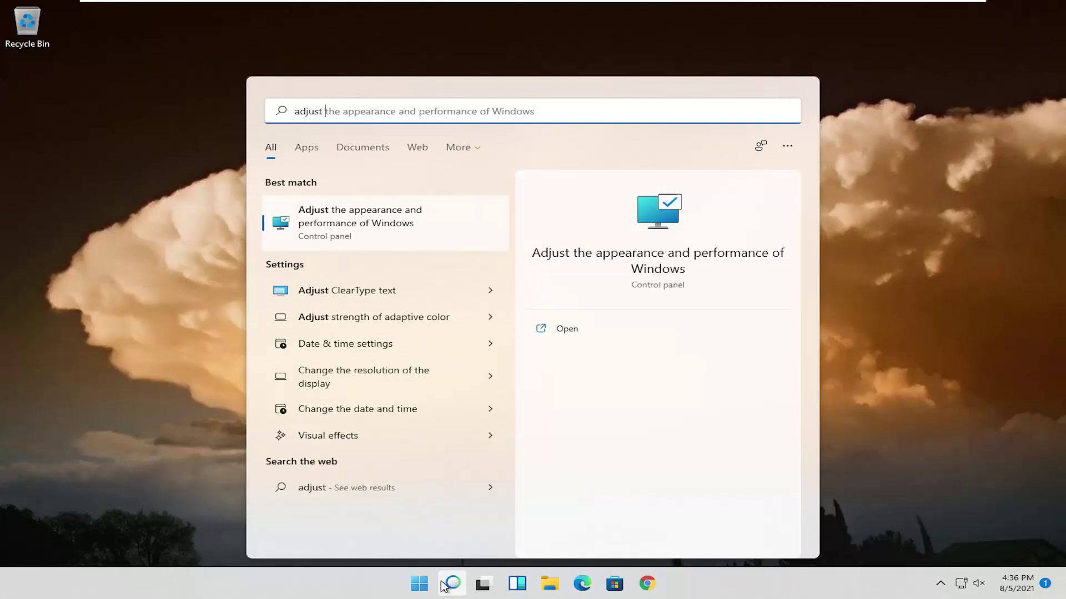
pyautogui.click(388, 223)
pyautogui.moveTo(239, 81); pyautogui.dragTo(478, 62)
pyautogui.click(379, 169)
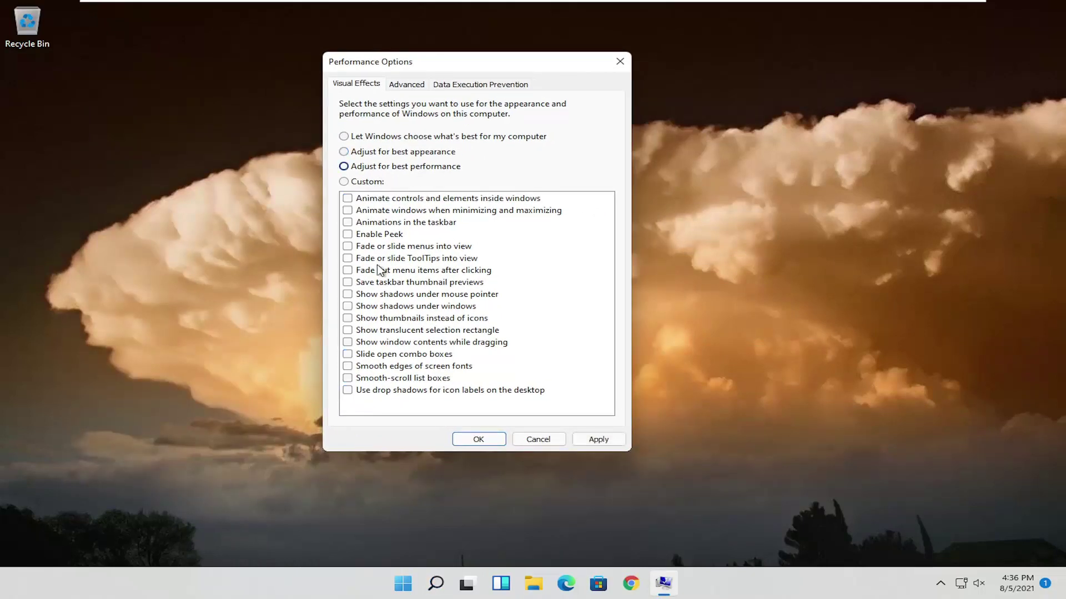
pyautogui.click(587, 440)
# Enable the Save taskbar thumbnail previews and Slide open combo boxes visual effects and apply the custom selection
pyautogui.moveTo(437, 62); pyautogui.dragTo(492, 64)
pyautogui.click(402, 285)
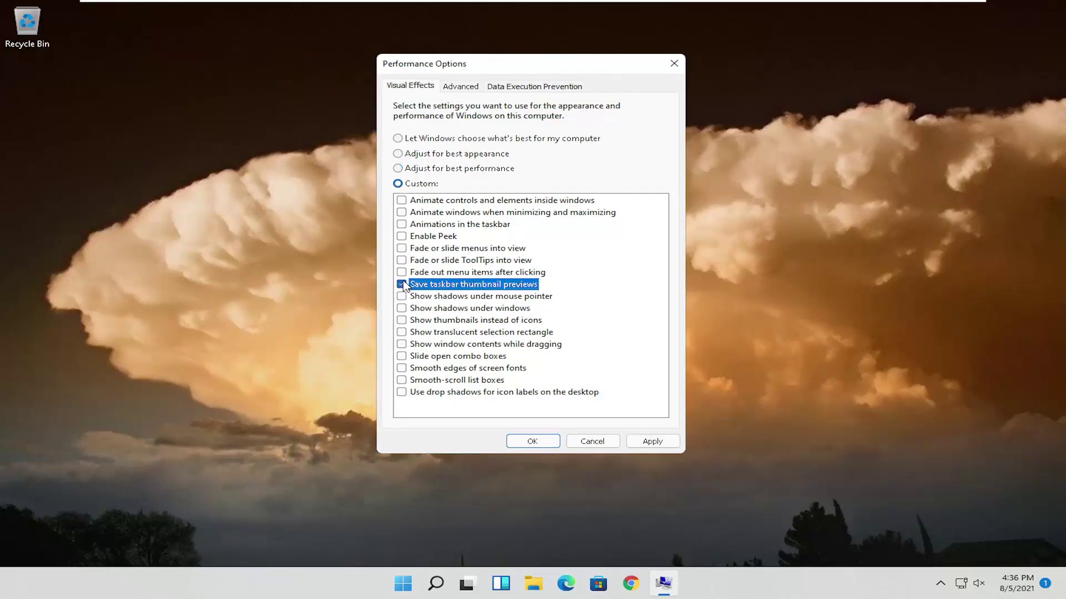
pyautogui.click(401, 358)
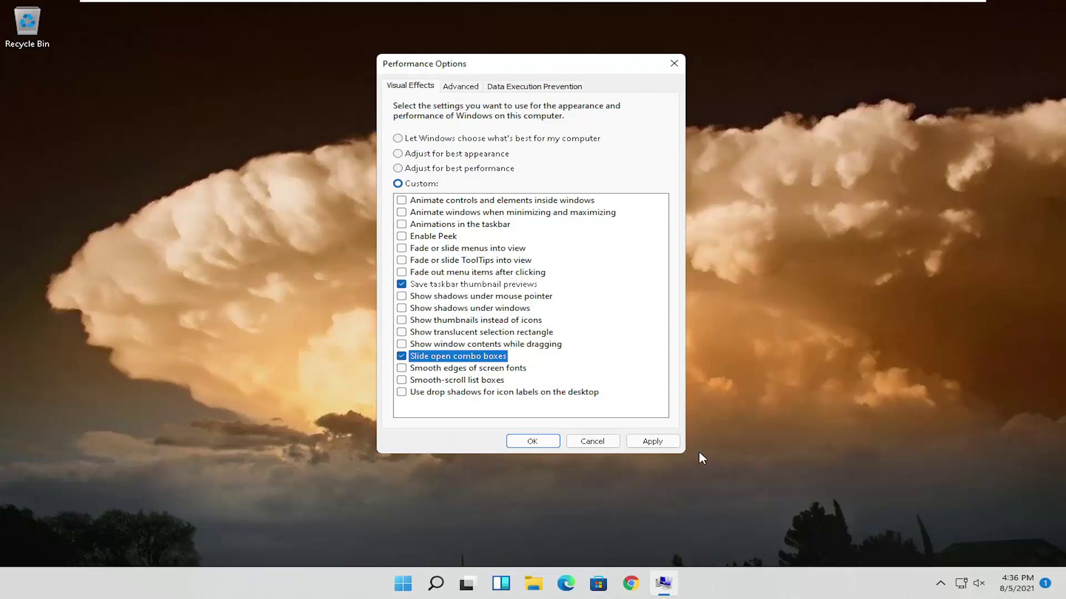
pyautogui.click(653, 442)
pyautogui.moveTo(531, 65); pyautogui.dragTo(514, 67)
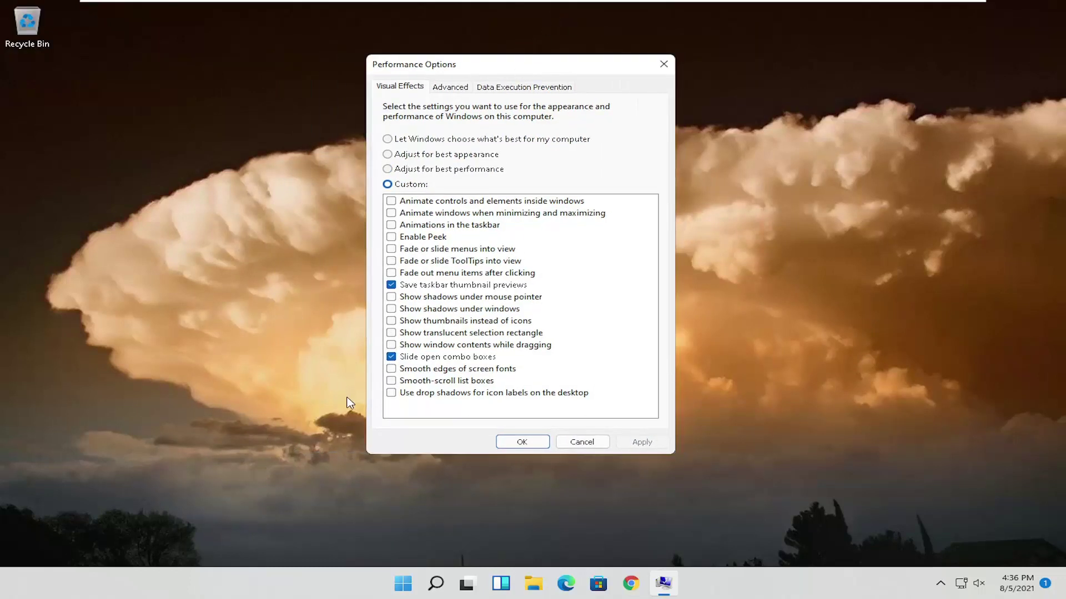
# Clear the two custom visual effects, apply Adjust for best performance, and close the Performance Options
pyautogui.click(391, 357)
pyautogui.click(390, 285)
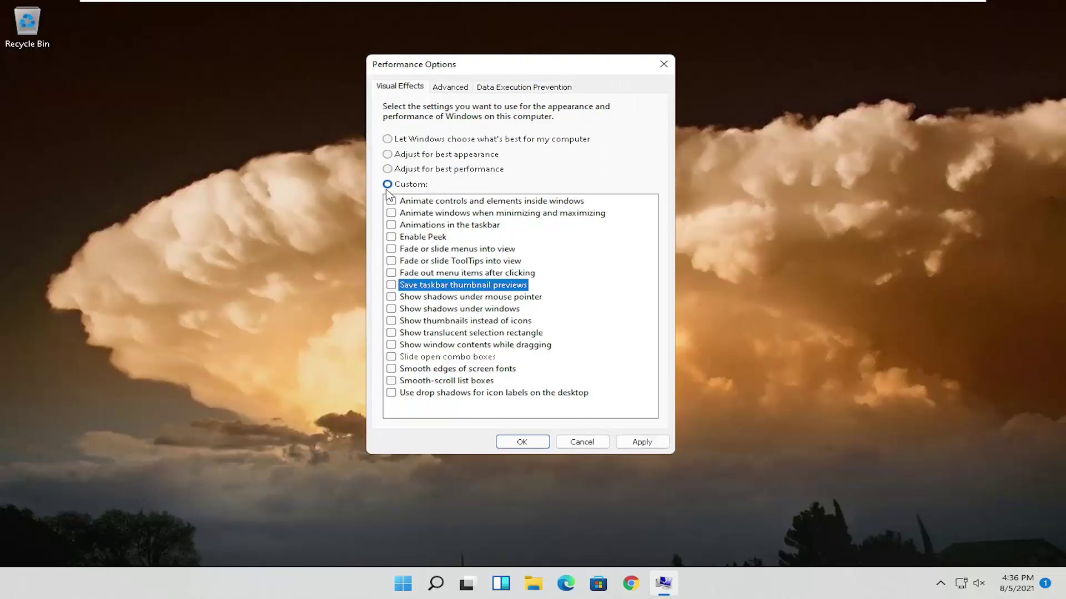
pyautogui.click(444, 170)
pyautogui.click(655, 441)
pyautogui.click(519, 441)
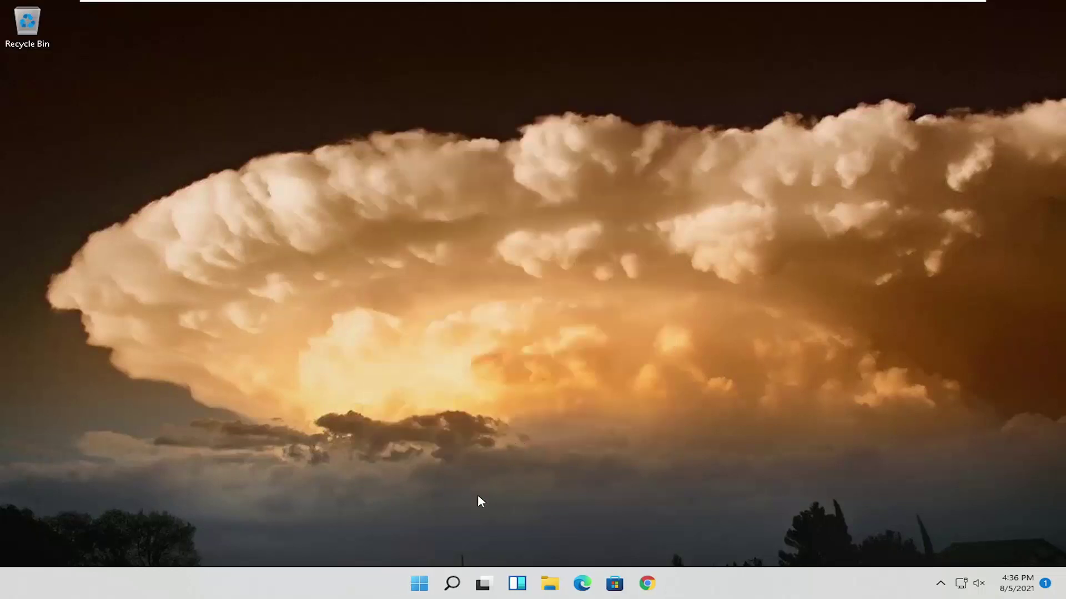
# Open Control Panel and display its items as large icons
pyautogui.click(449, 583)
pyautogui.write('ad')
pyautogui.press('BackSpace')
pyautogui.press('BackSpace')
pyautogui.write('control')
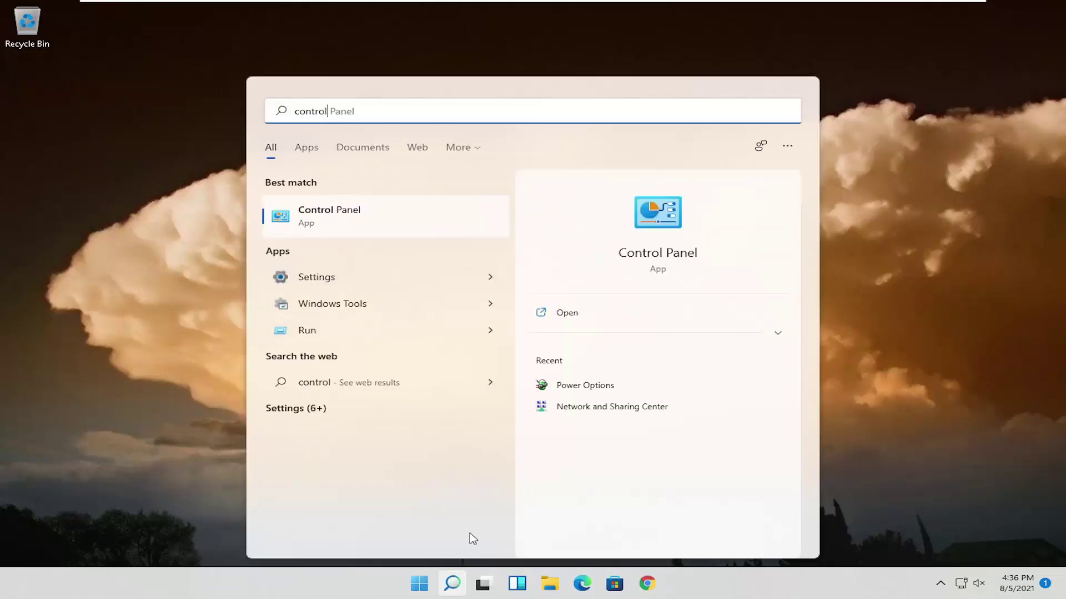
pyautogui.write(' panel')
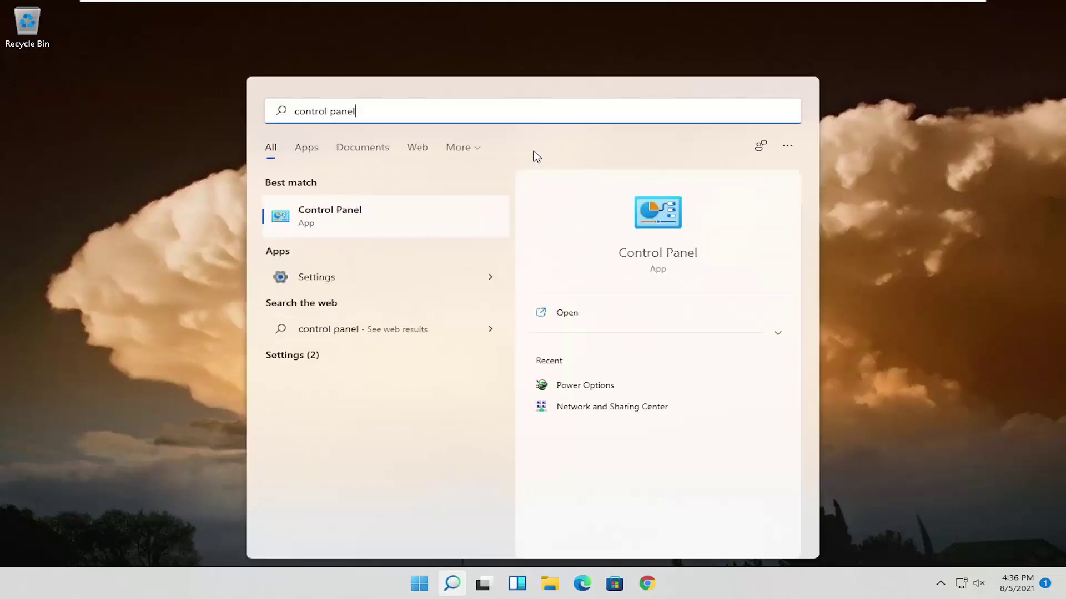
pyautogui.click(333, 214)
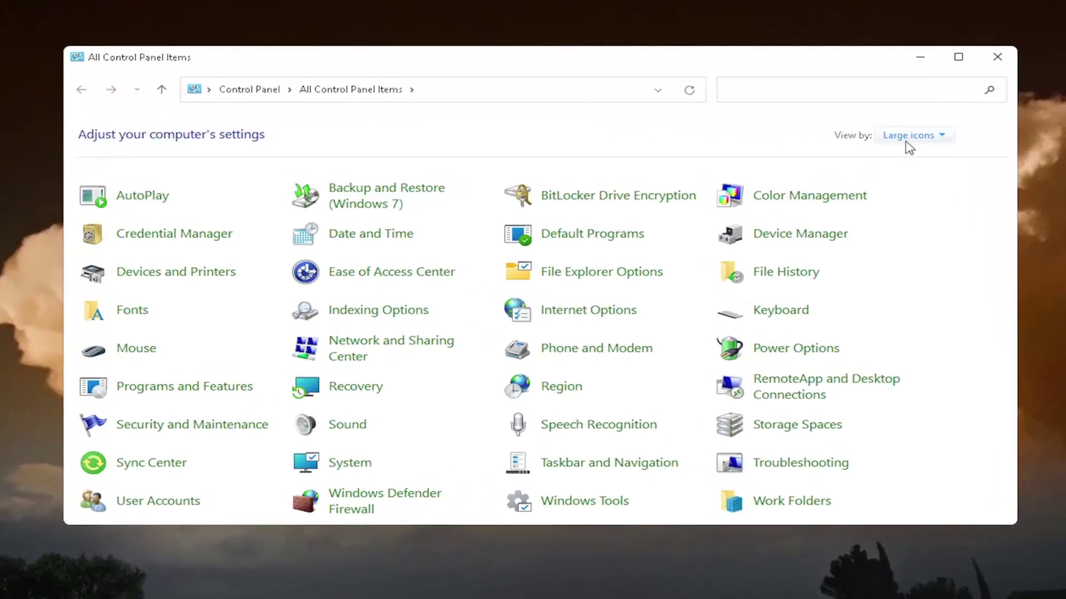
pyautogui.click(861, 169)
pyautogui.click(933, 185)
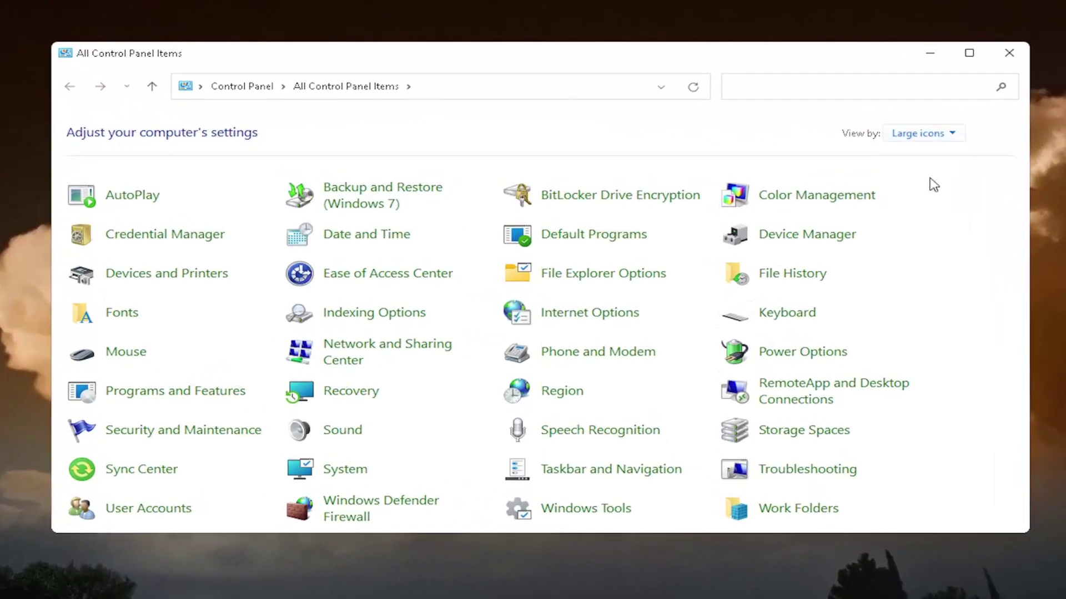
# Set the power plan to High performance in Power Options and close the window
pyautogui.click(792, 355)
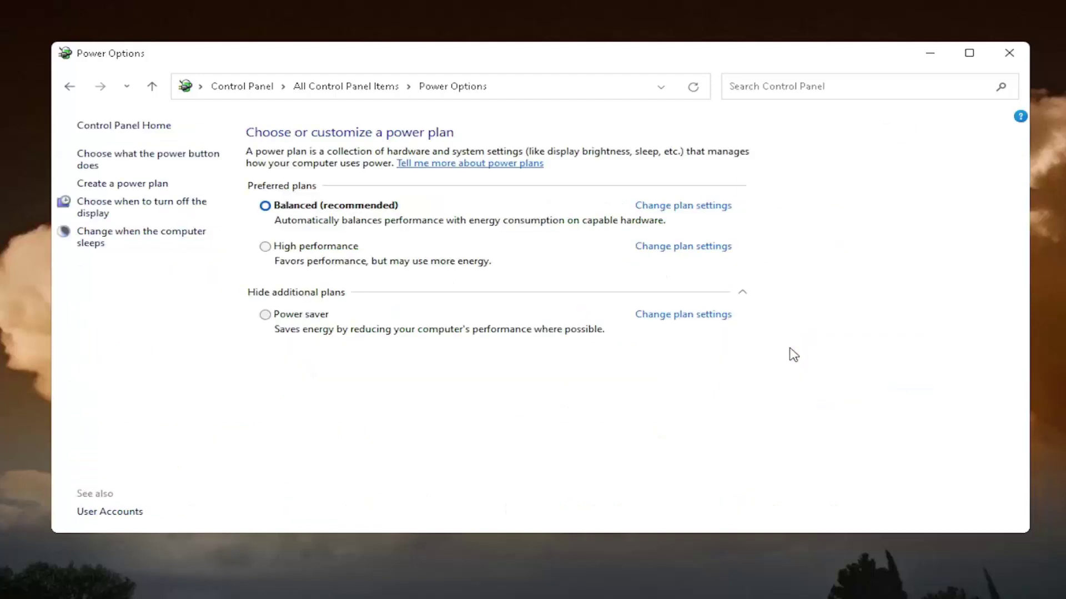
pyautogui.click(291, 293)
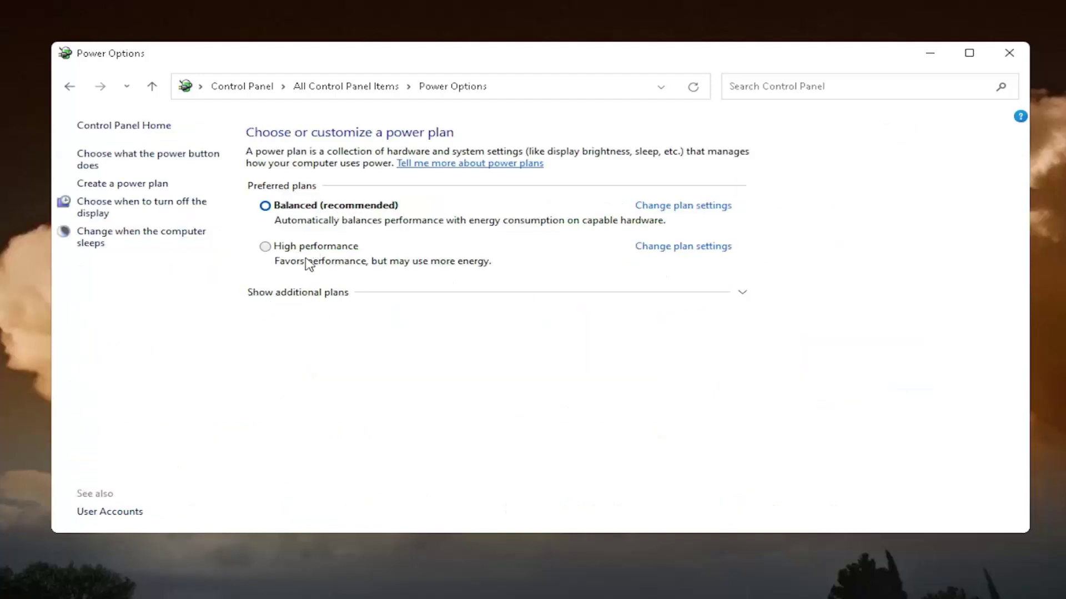
pyautogui.click(311, 296)
pyautogui.click(279, 251)
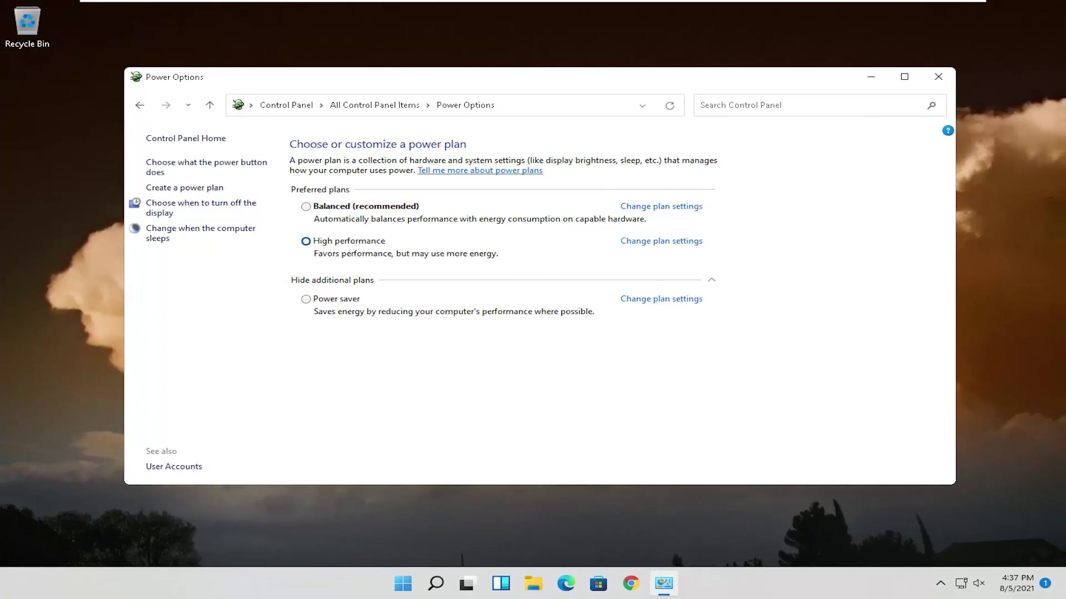
pyautogui.click(938, 77)
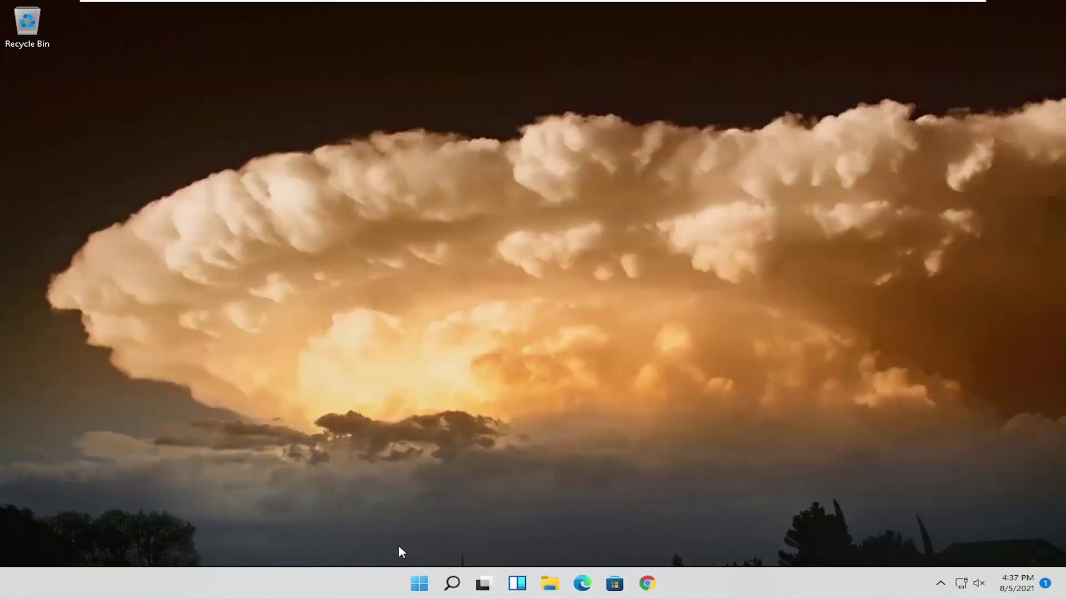
# Run Disk Cleanup on drive C: with system files included, and permanently delete the preselected files
pyautogui.click(452, 583)
pyautogui.write('disk cl')
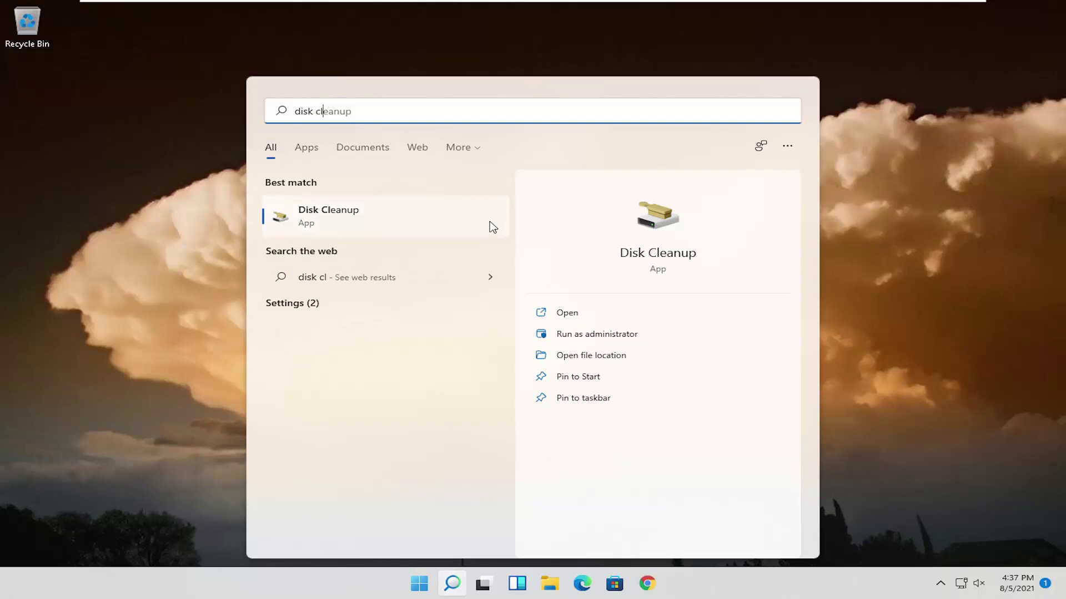
pyautogui.click(377, 214)
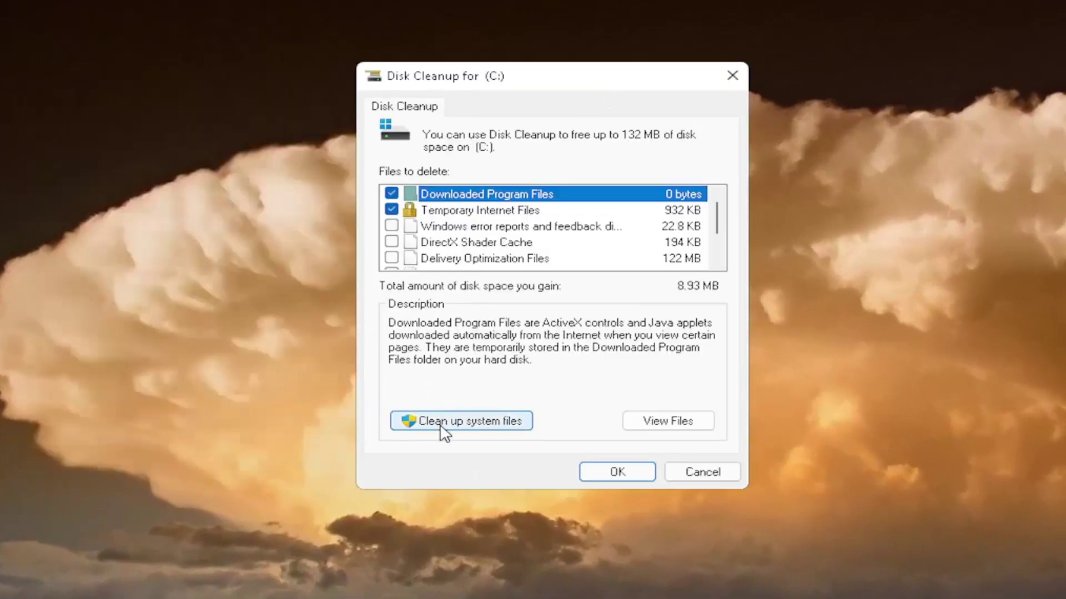
pyautogui.click(491, 421)
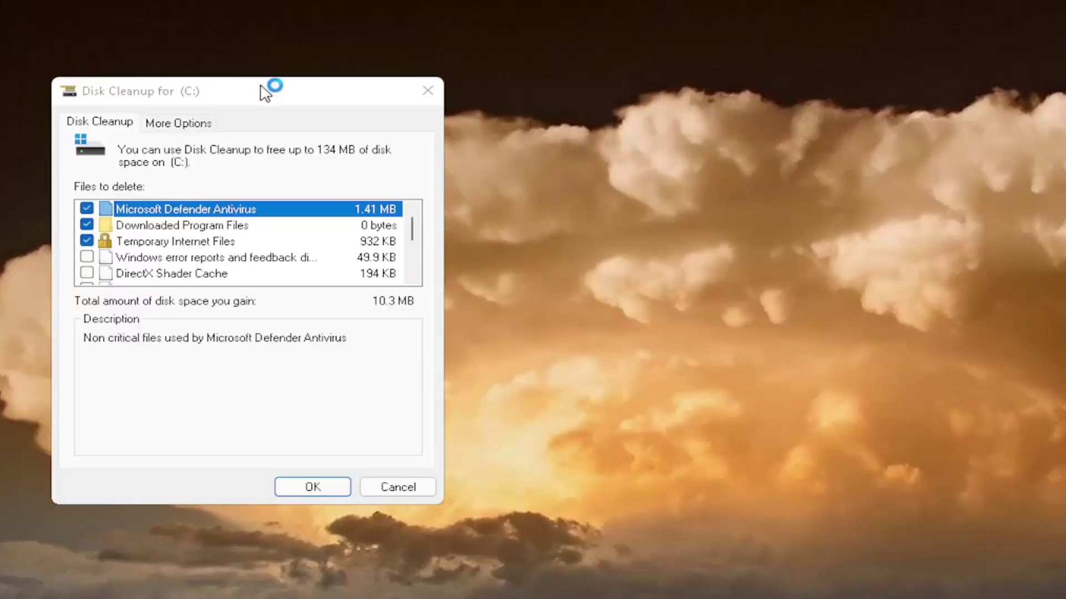
pyautogui.moveTo(261, 83); pyautogui.dragTo(554, 65)
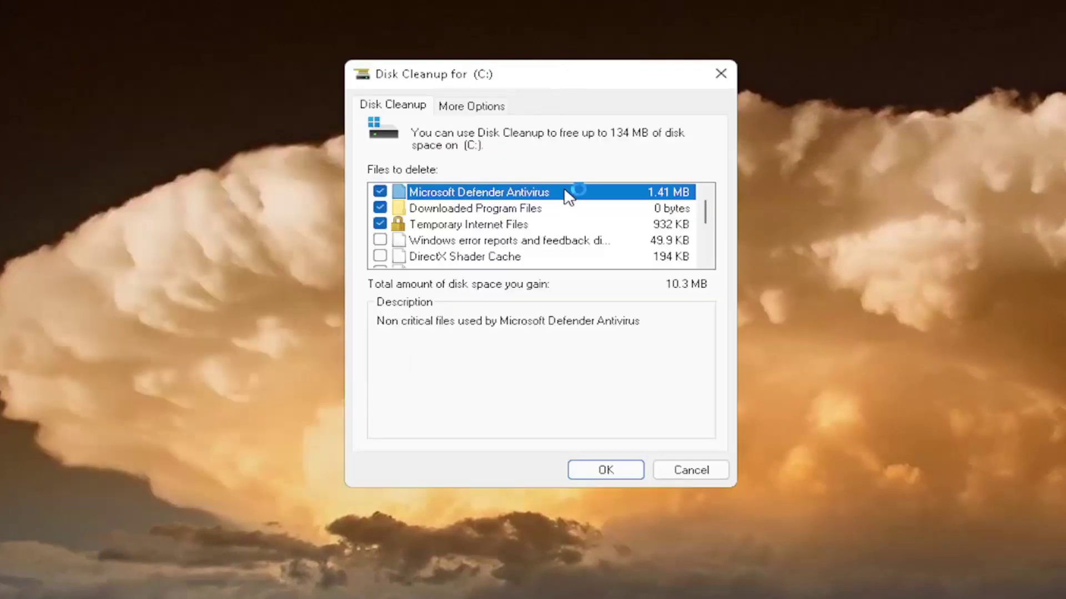
pyautogui.click(583, 469)
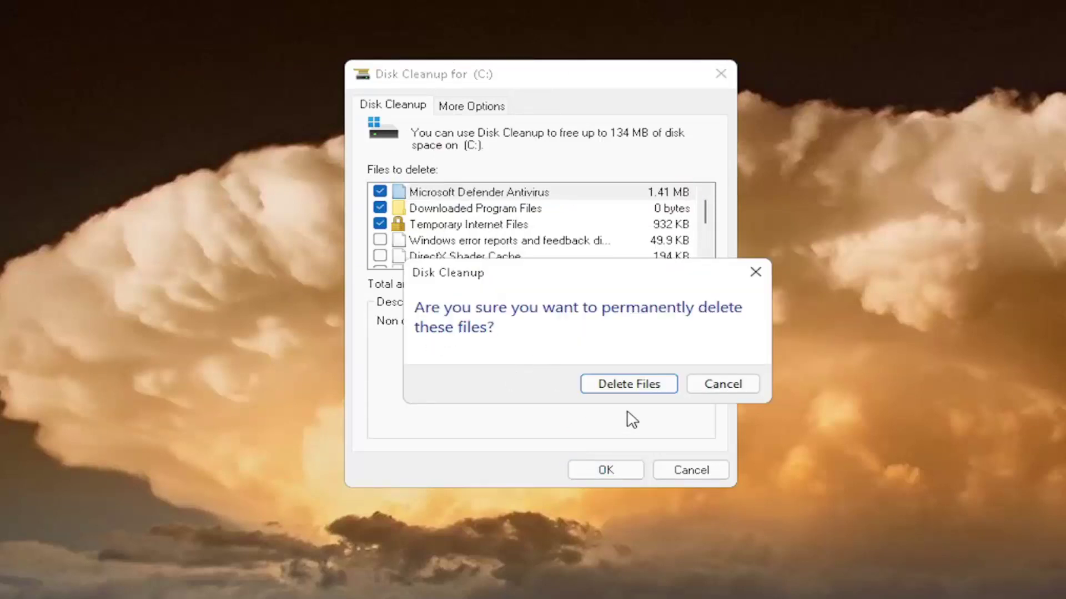
pyautogui.click(628, 383)
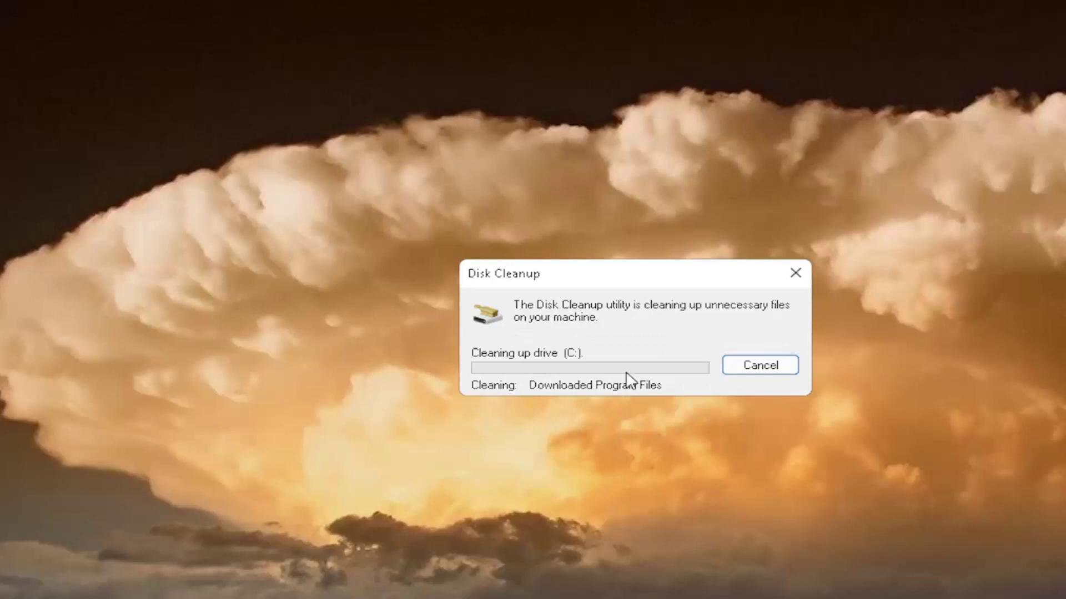
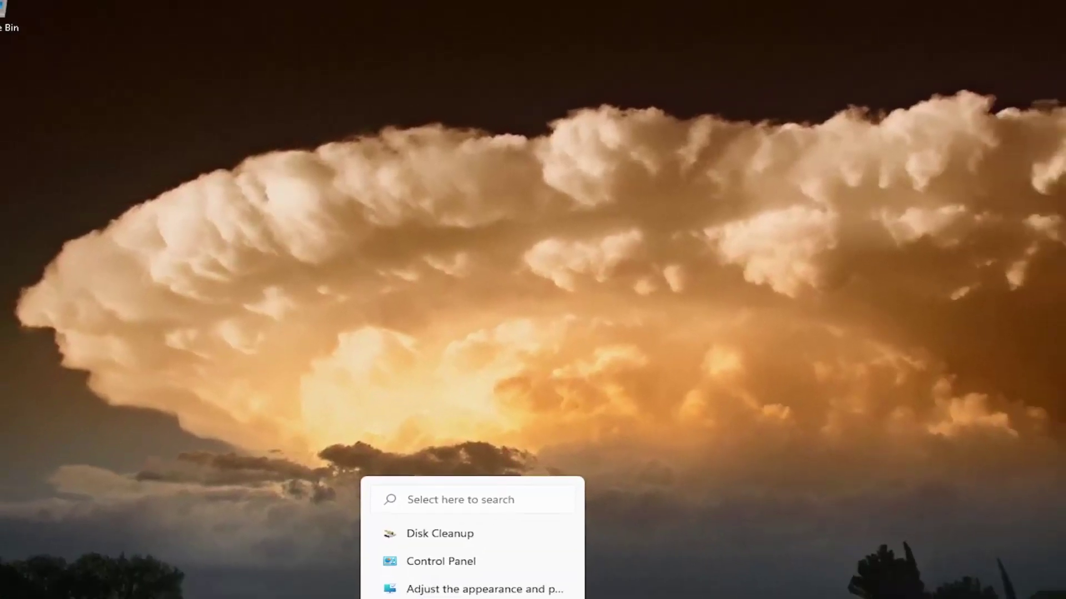
# Optimize drive C: in Defragment and Optimize Drives and close the window
pyautogui.click(441, 563)
pyautogui.write('defrag')
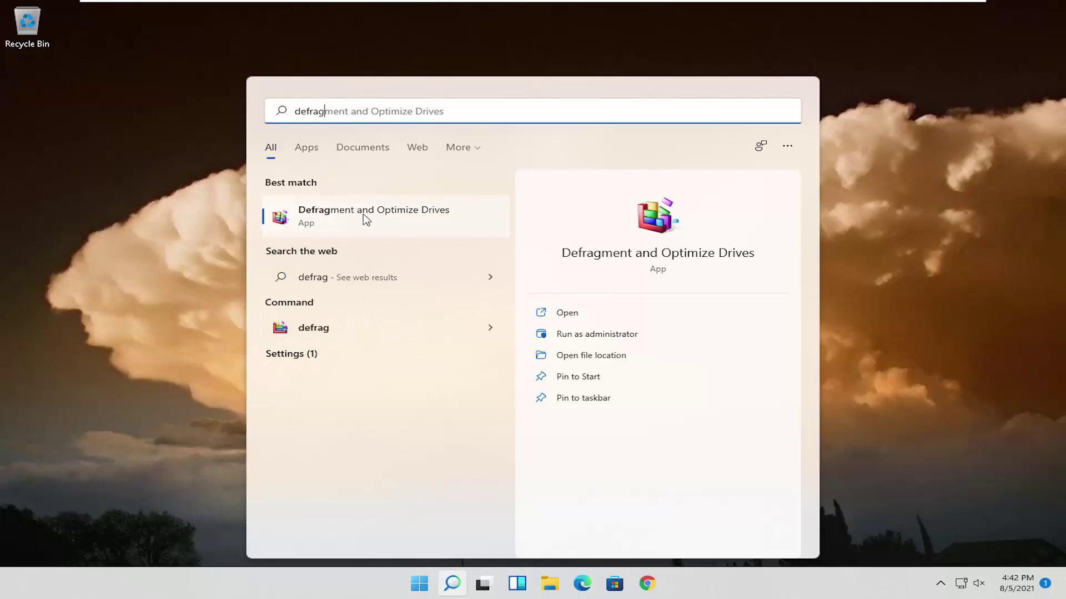
pyautogui.click(728, 329)
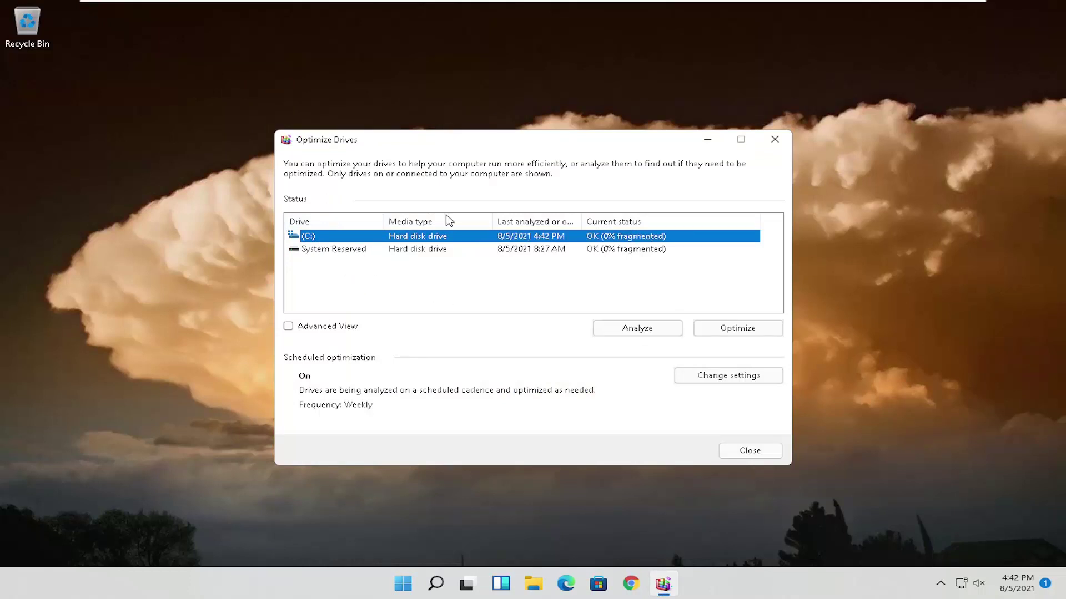
pyautogui.click(775, 140)
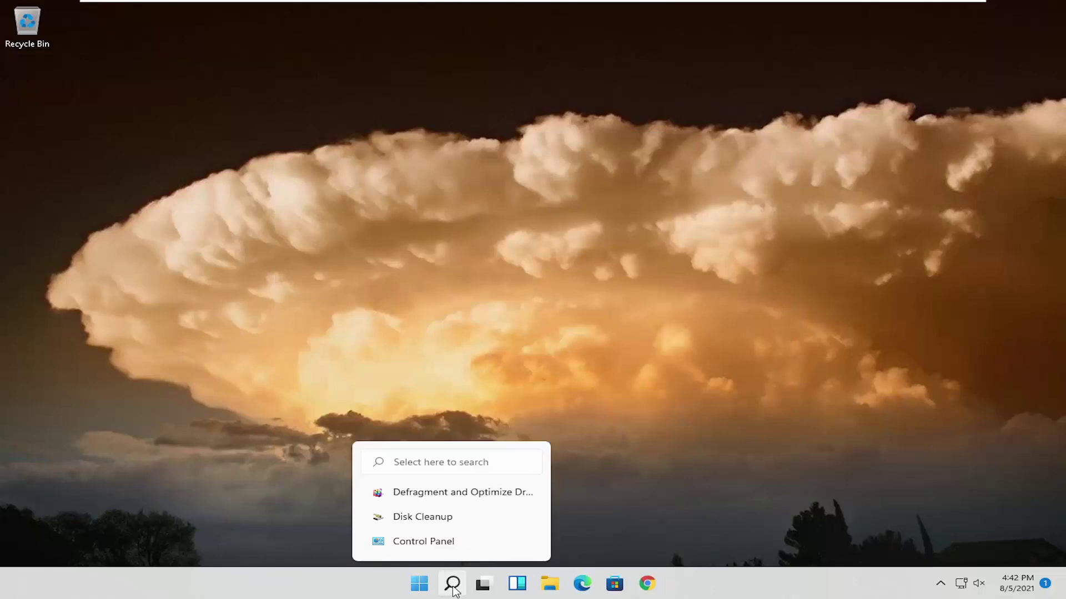
# Open Command Prompt as administrator and allow it to make changes to the device
pyautogui.click(453, 585)
pyautogui.write('cmd')
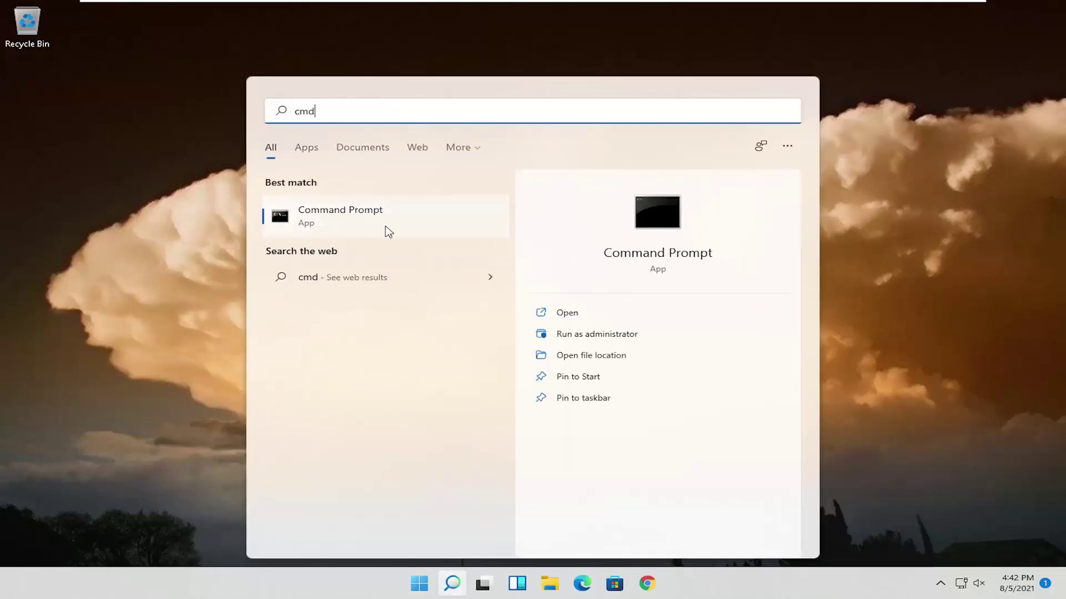
pyautogui.rightClick(348, 218)
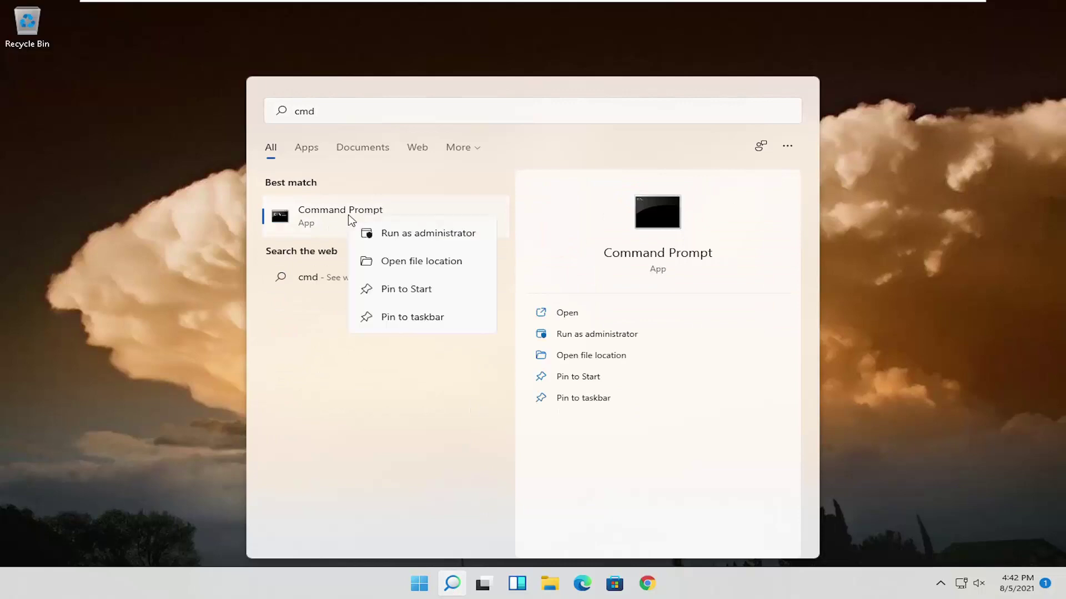
pyautogui.click(397, 237)
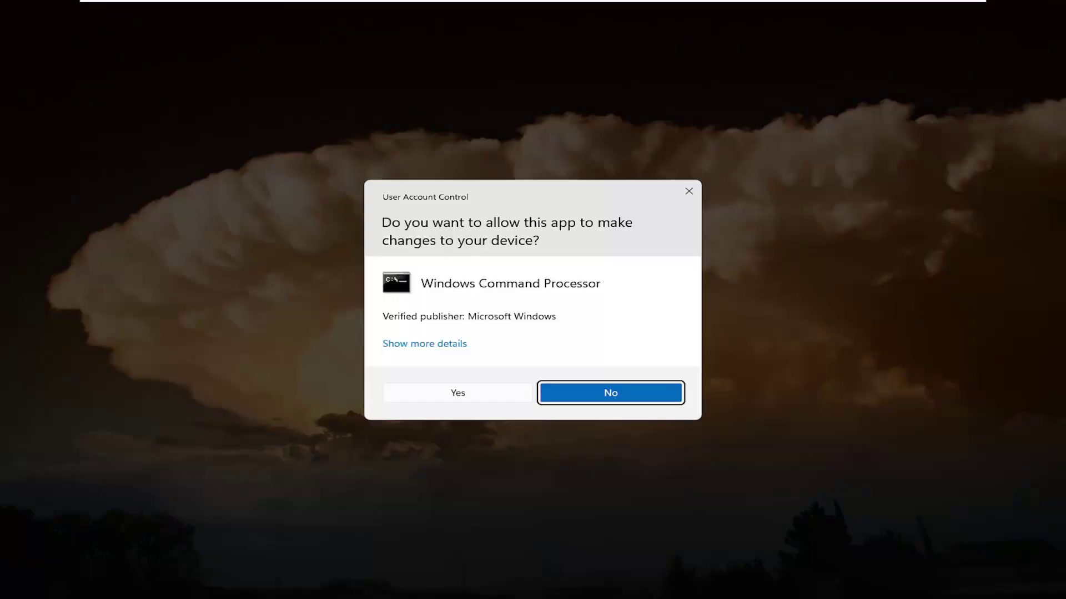
pyautogui.click(471, 401)
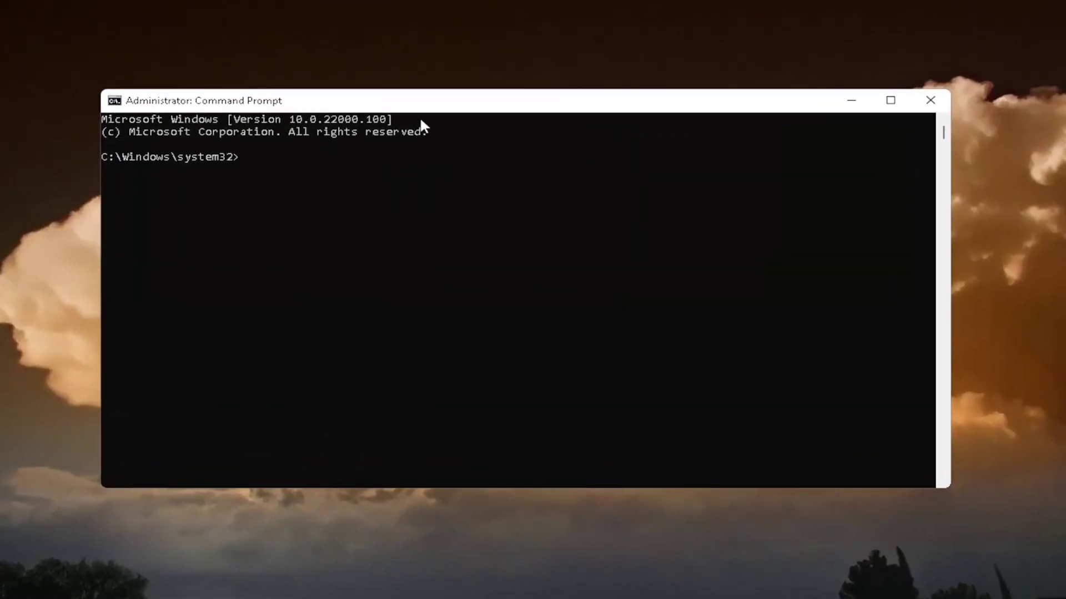
# Run the system file scan with sfc /scannow and close the Command Prompt window when it completes
pyautogui.write('sf')
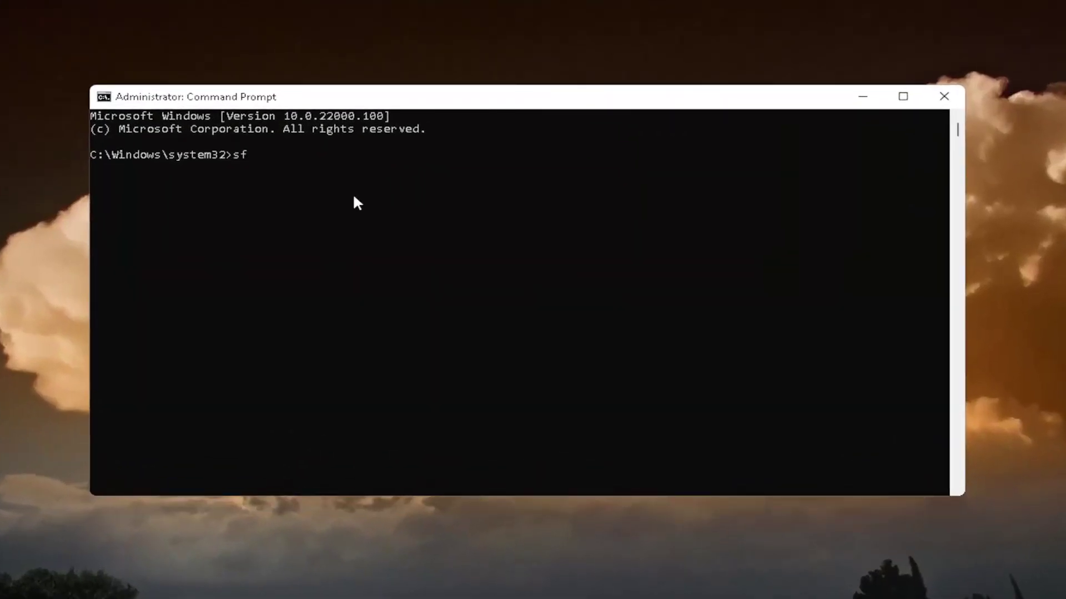
pyautogui.write('c /scannow')
pyautogui.press('Return')
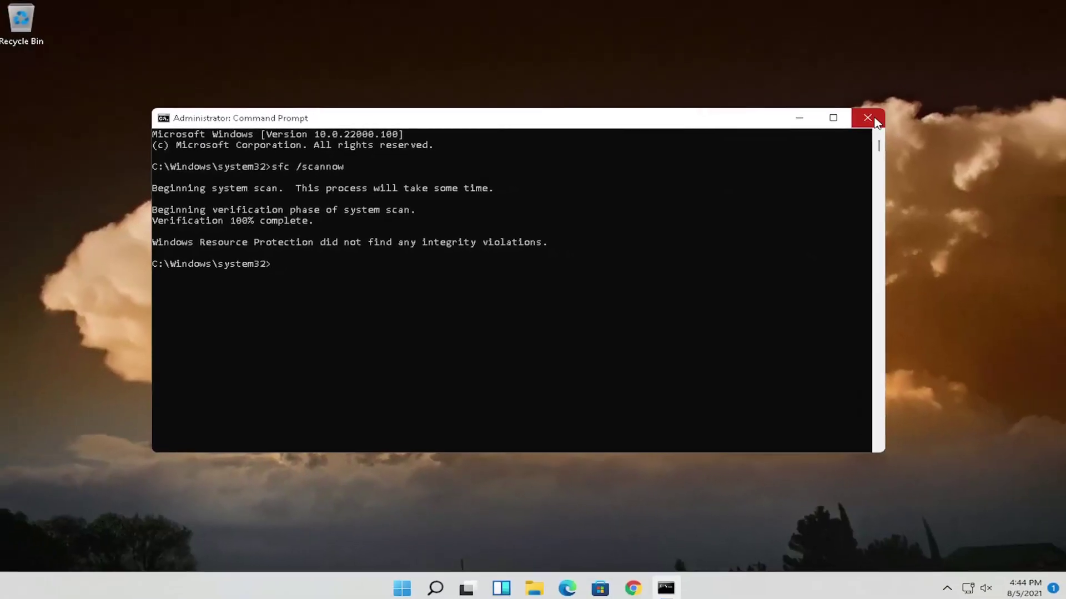
pyautogui.click(874, 123)
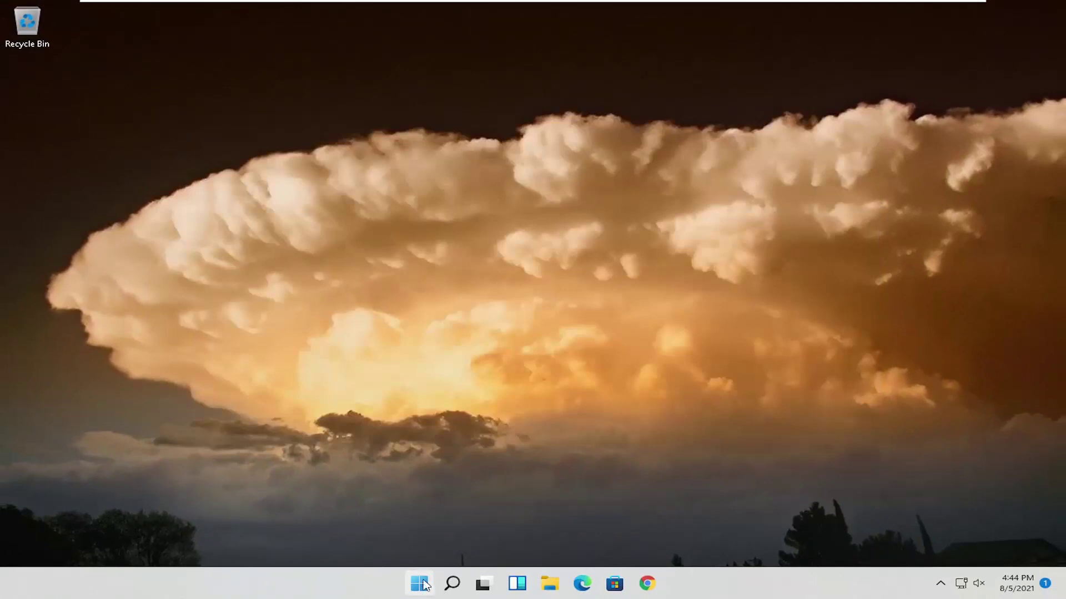
# Restart the computer
pyautogui.rightClick(402, 588)
pyautogui.moveTo(428, 532)
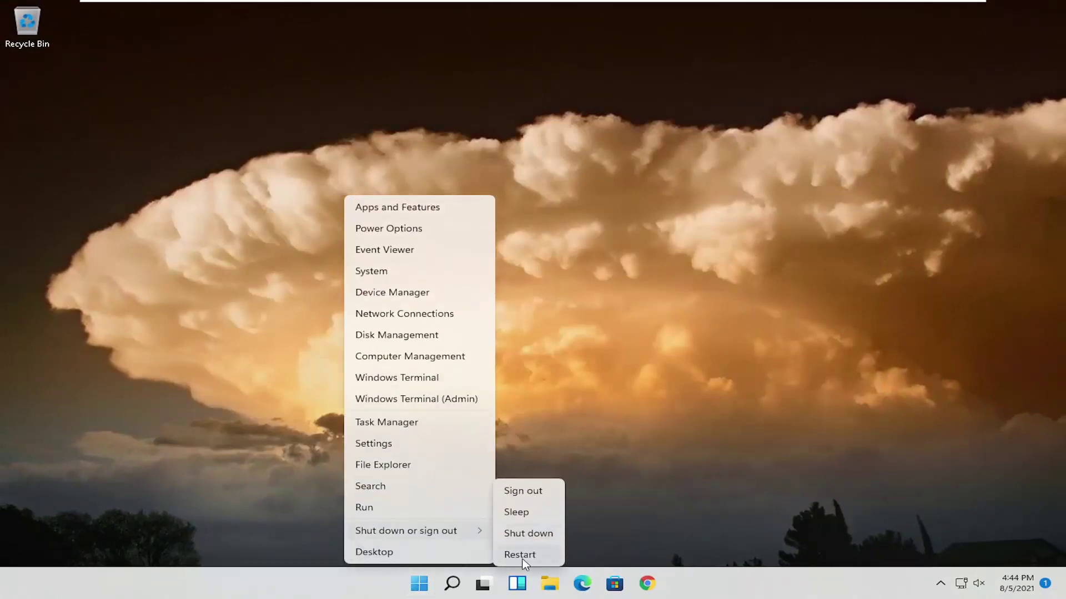
pyautogui.click(520, 557)
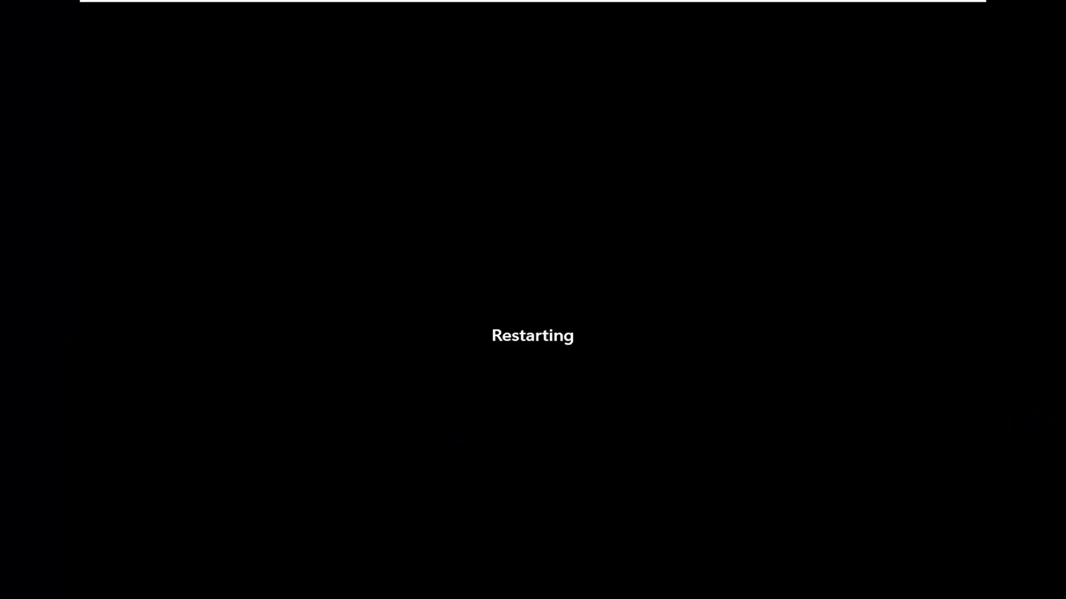